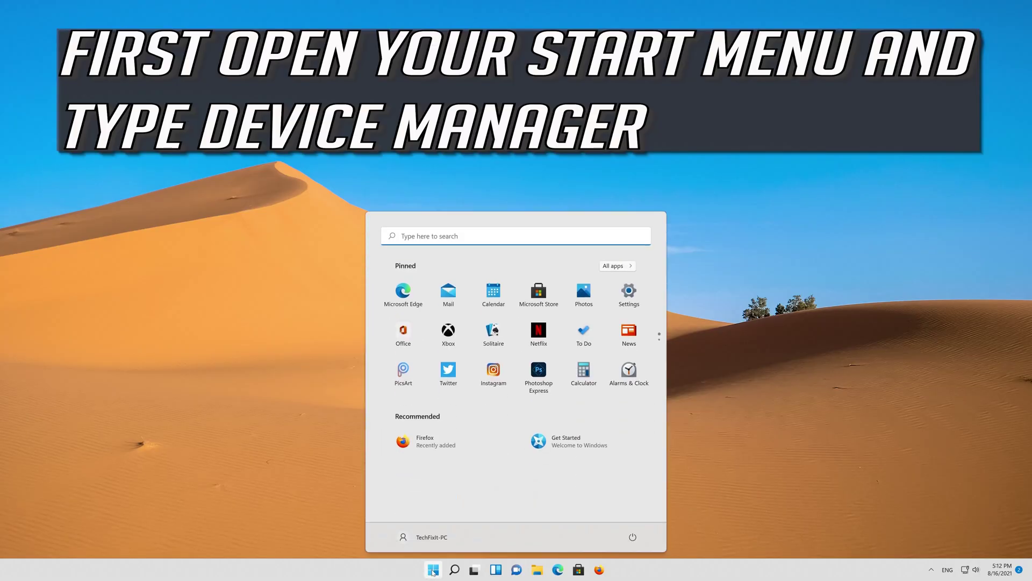
# Search the Start menu for "device manager"
pyautogui.write('device m')
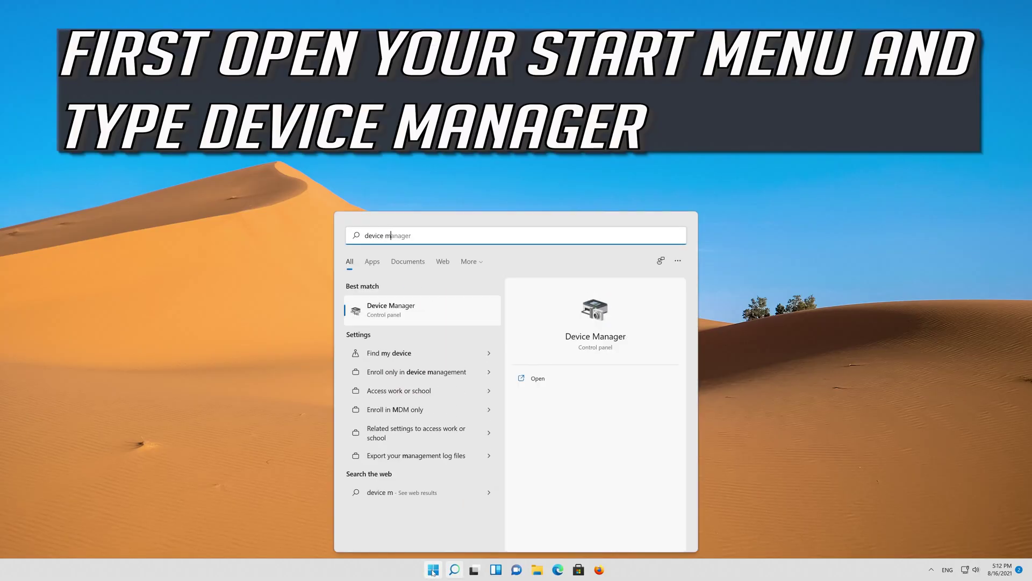
pyautogui.write('anager')
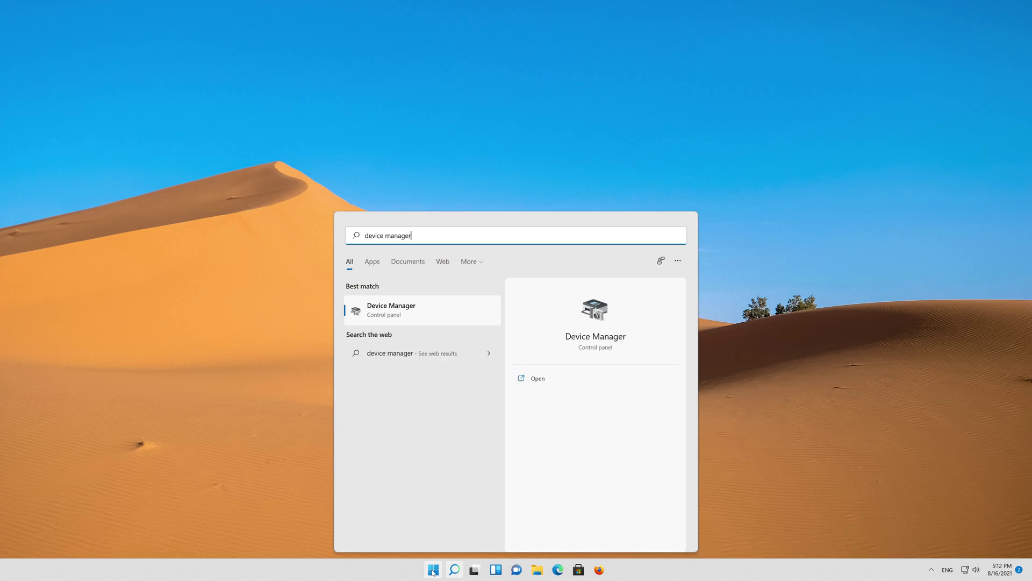
# Open Device Manager, expand Display adapters, and bring up the NVIDIA GeForce RTX 3080 Ti's actions
pyautogui.click(412, 314)
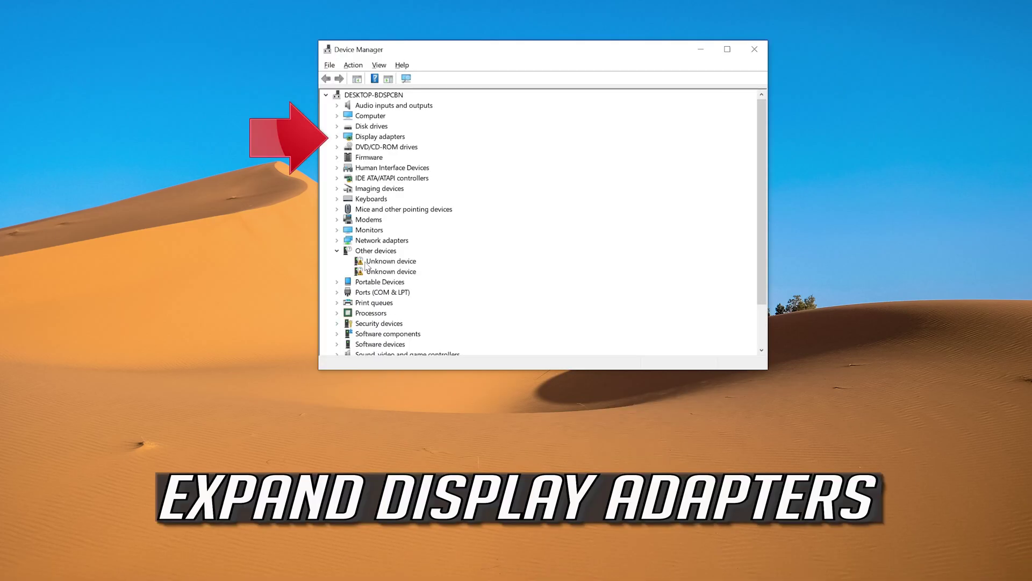
pyautogui.click(337, 138)
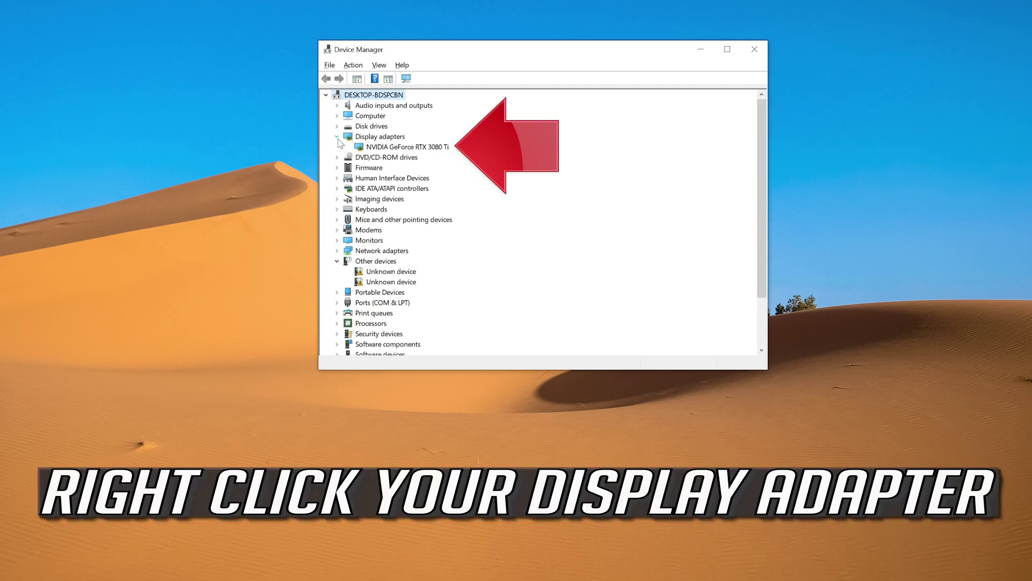
pyautogui.rightClick(431, 149)
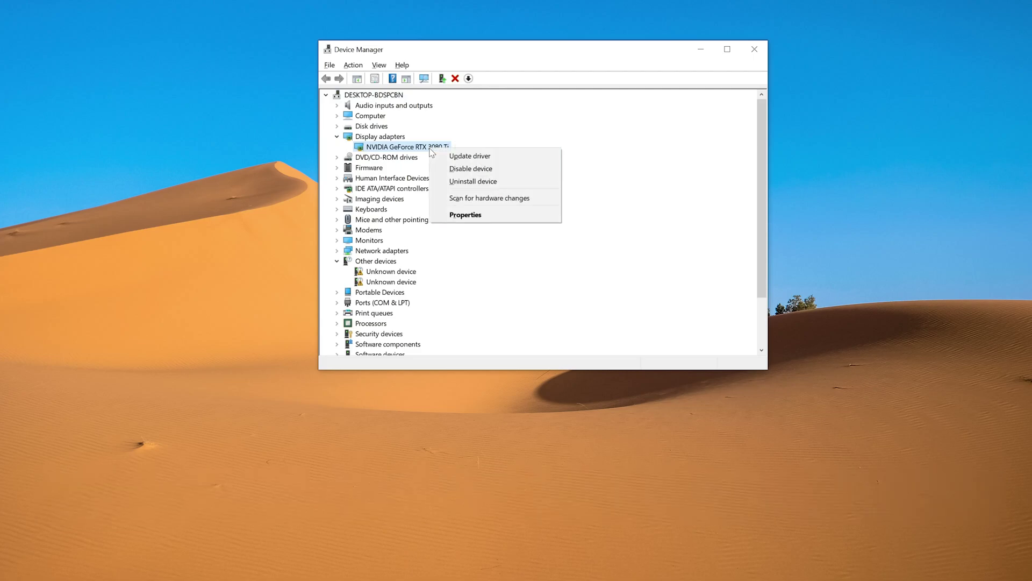
# Check the RTX 3080 Ti's driver version 30.0.14.7141 in Properties and begin Update Driver
pyautogui.click(495, 215)
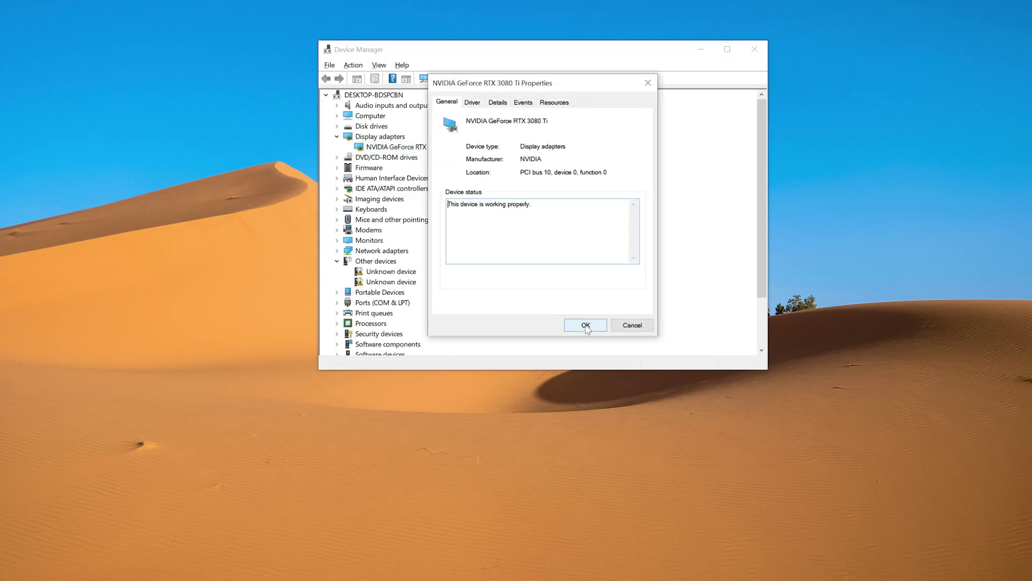
pyautogui.click(472, 102)
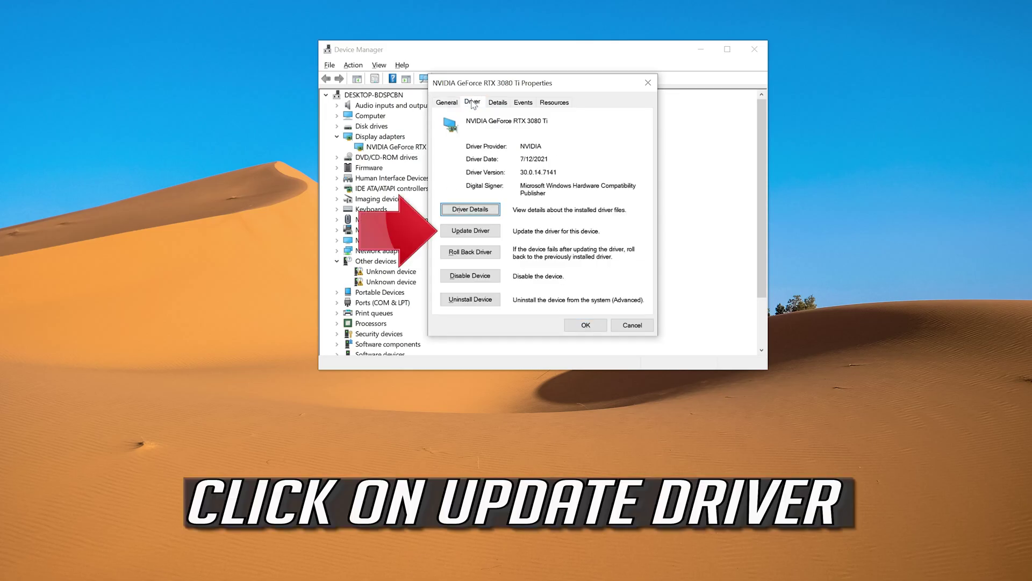
pyautogui.click(456, 235)
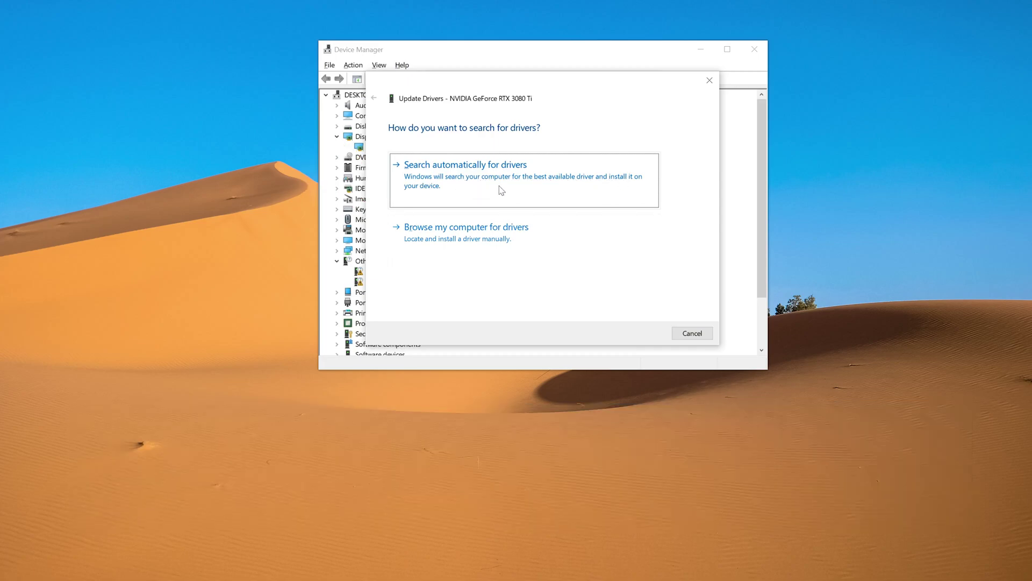
# Let Windows search automatically for RTX 3080 Ti drivers, then close the wizard and Properties
pyautogui.click(491, 190)
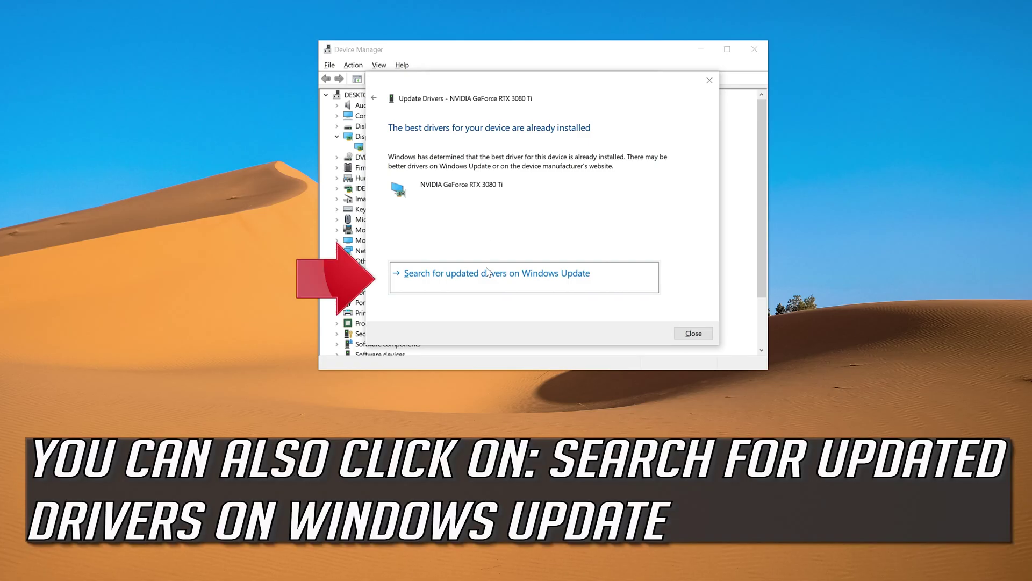
pyautogui.click(692, 333)
pyautogui.click(648, 83)
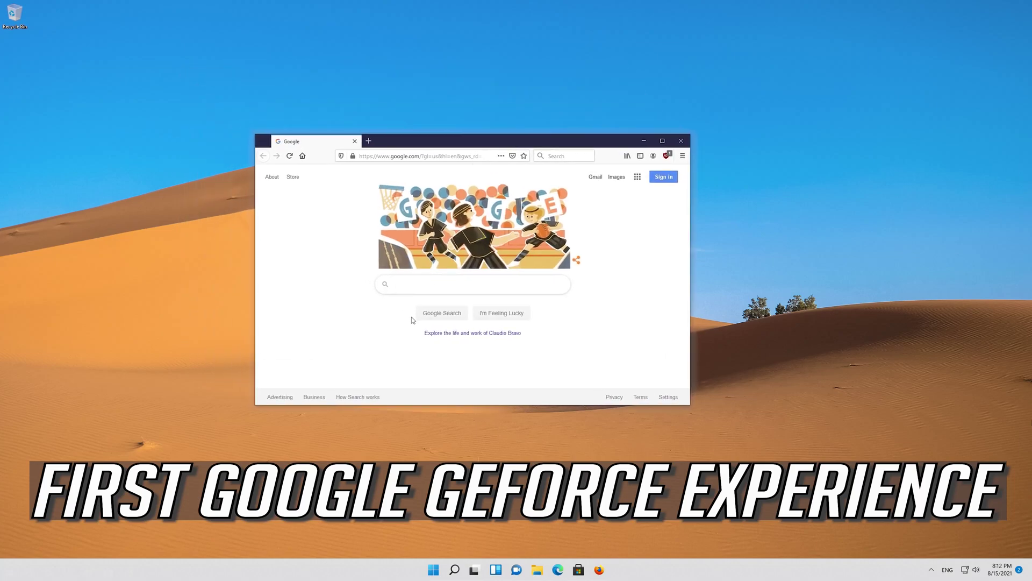
# Google "geforce experience" and open the GeForce Experience - Nvidia page
pyautogui.write('geforce ex')
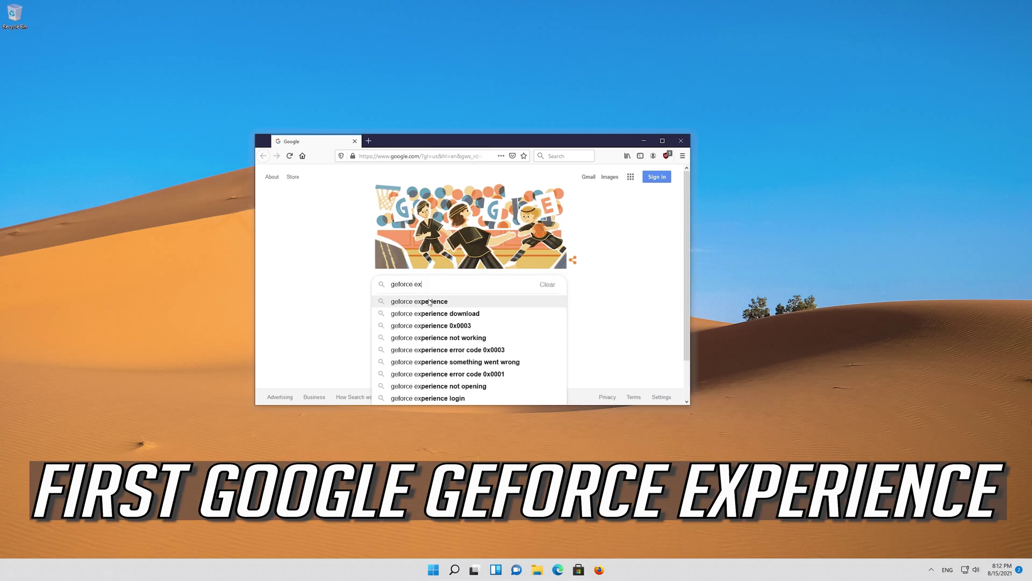
pyautogui.write('perience')
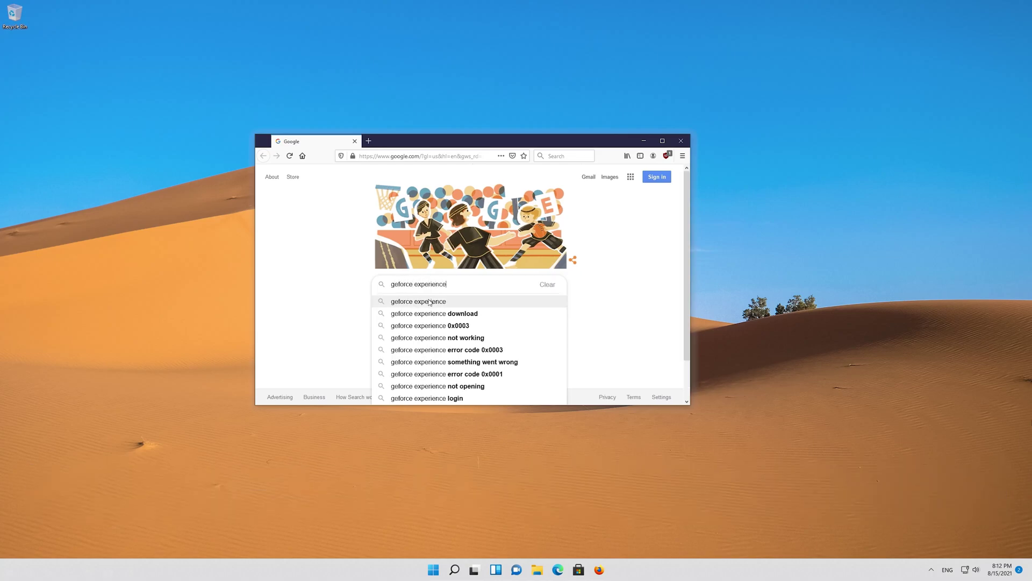
pyautogui.click(430, 302)
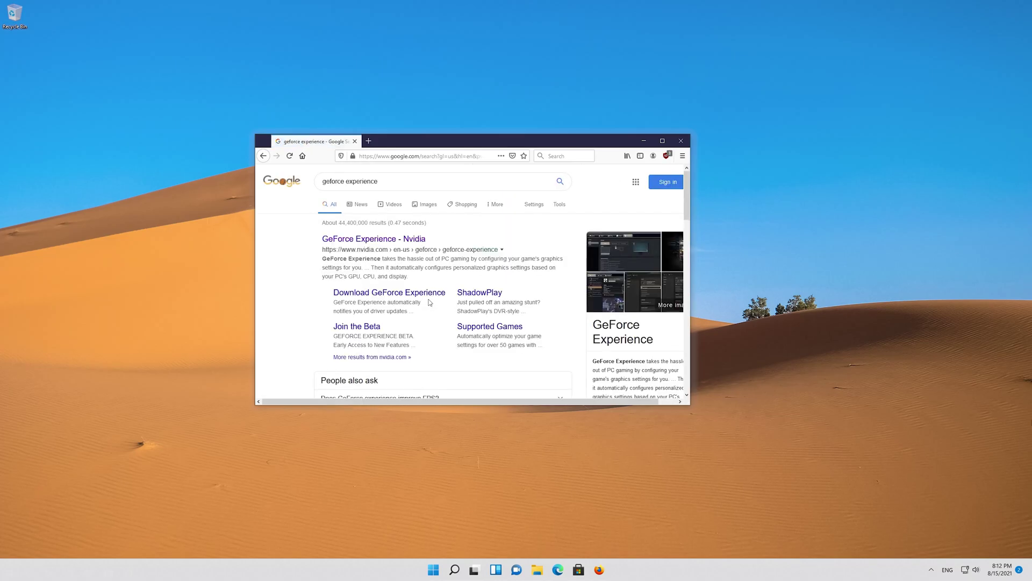
pyautogui.click(388, 240)
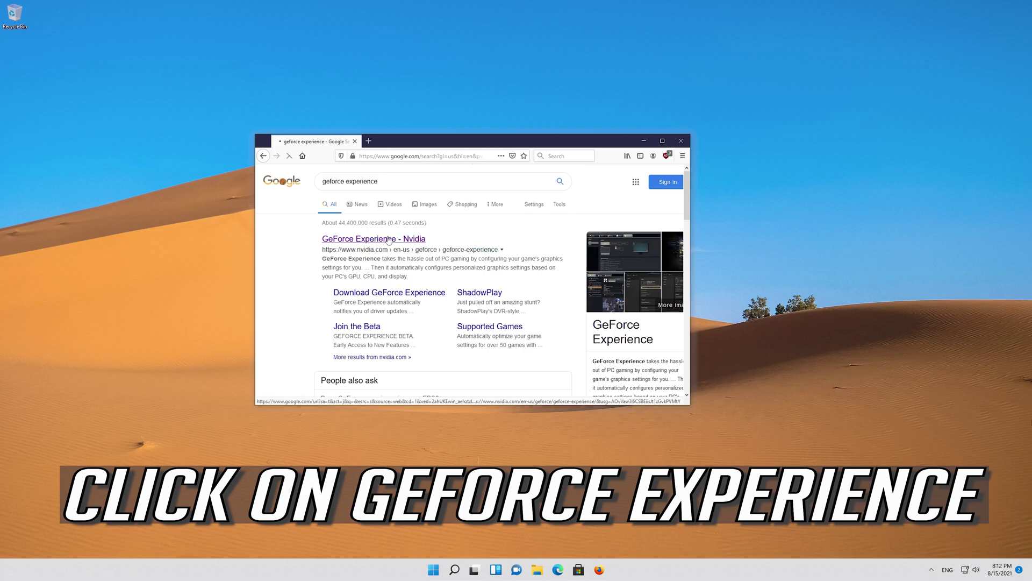
pyautogui.scroll(-3, 388, 239)
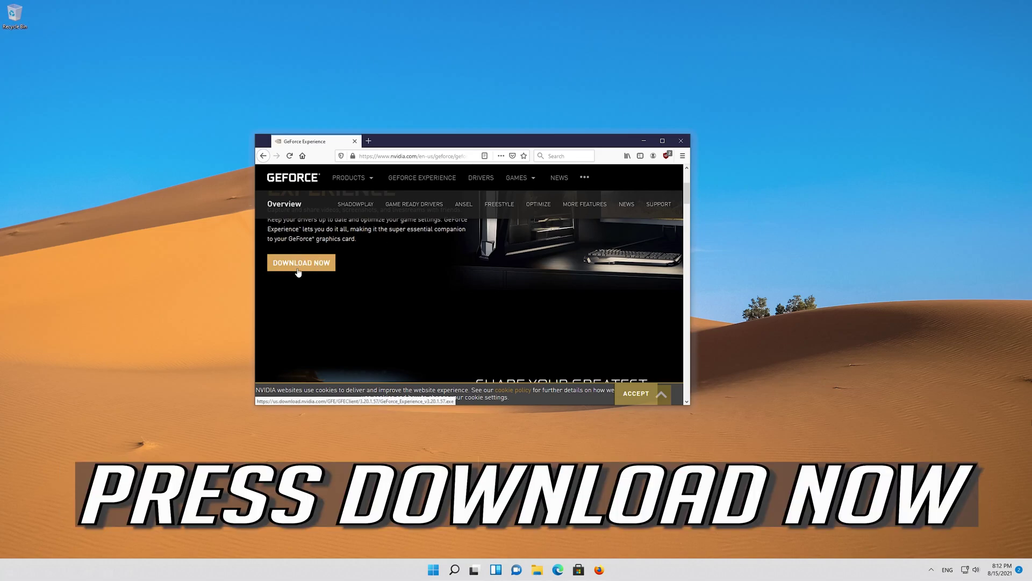
# Download and save GeForce_Experience_v3.20.1.57.exe, confirm it finished, and close Firefox
pyautogui.click(298, 271)
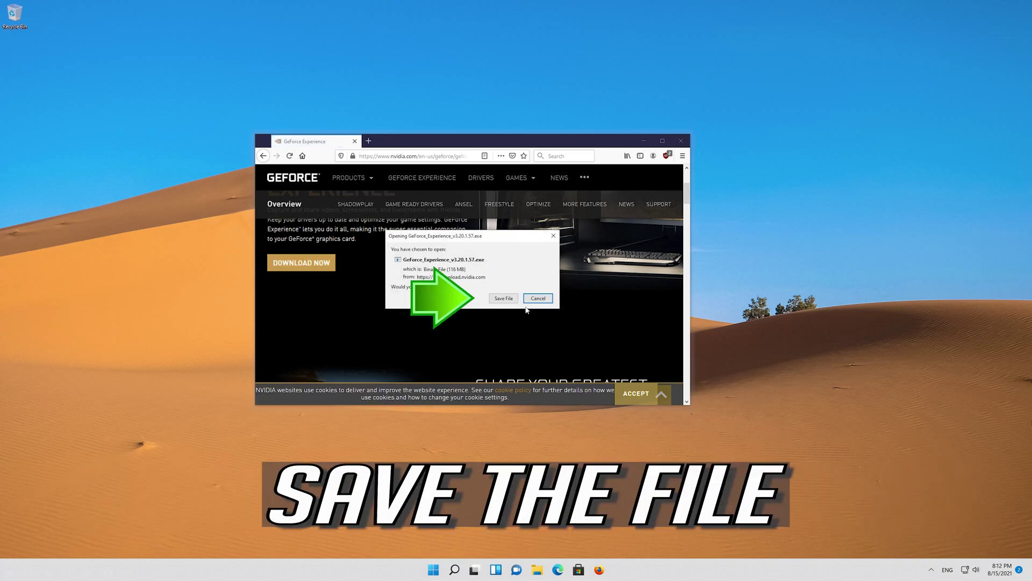
pyautogui.click(497, 300)
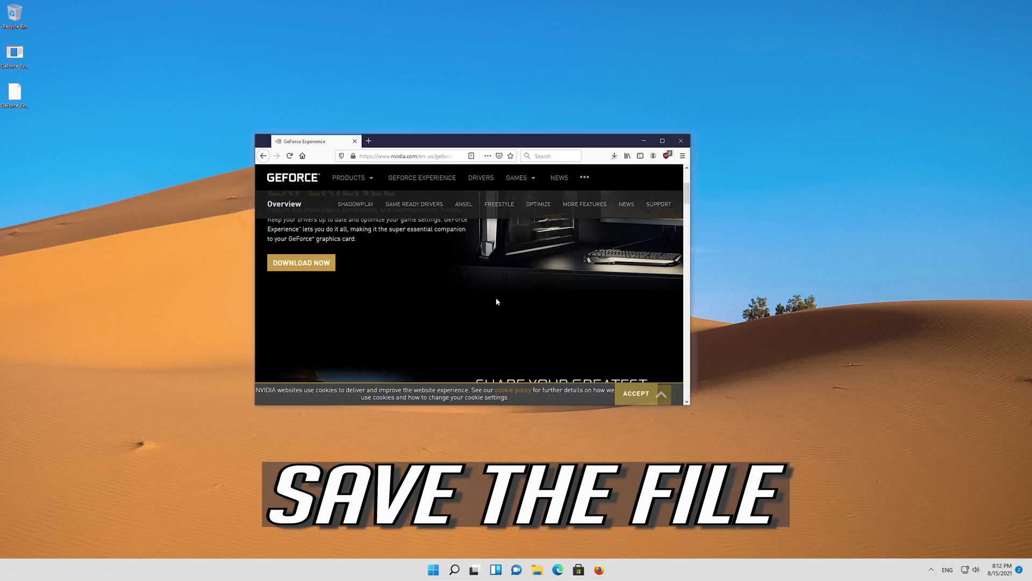
pyautogui.click(613, 156)
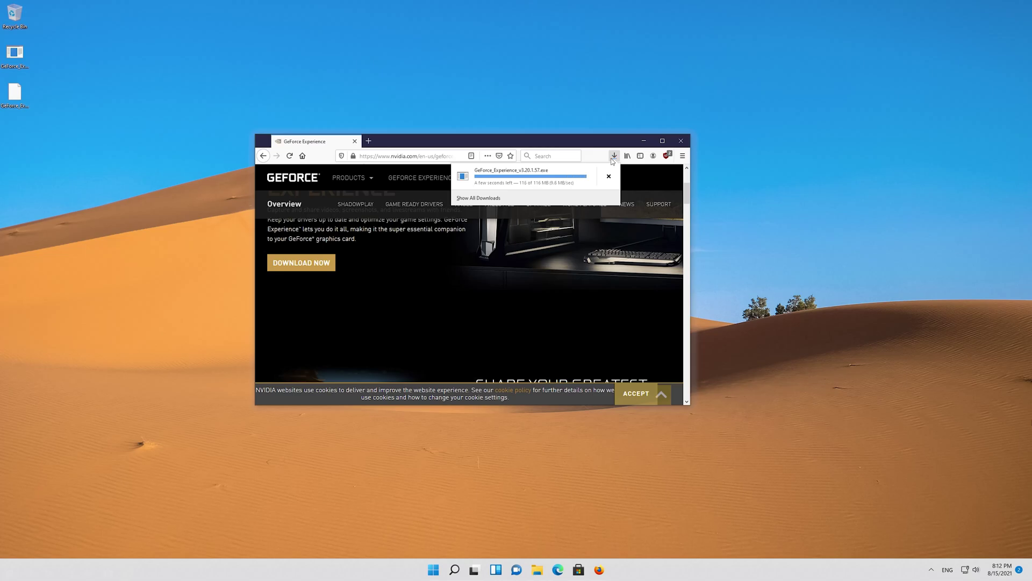
pyautogui.click(681, 141)
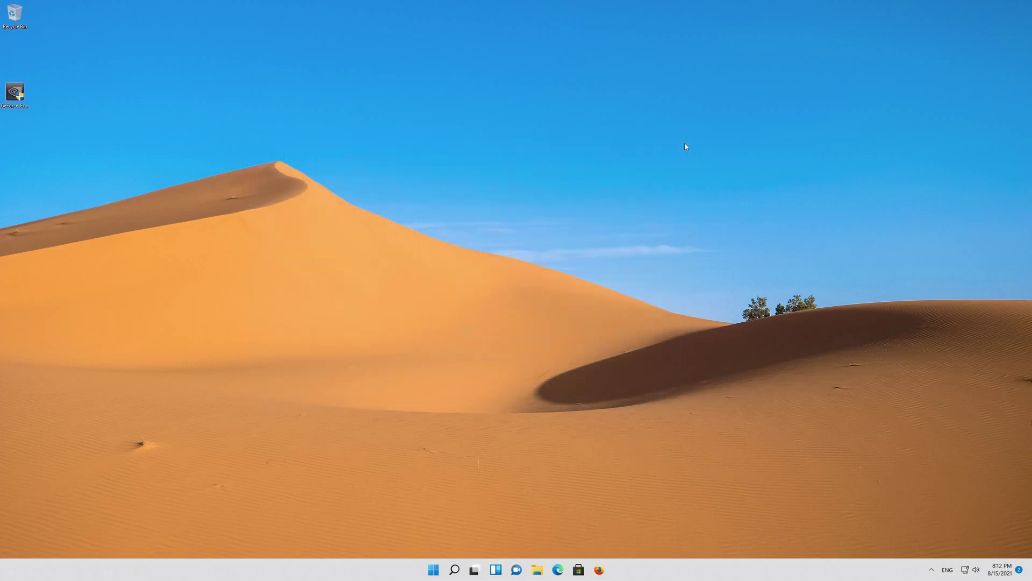
# Run the GeForce Experience installer from the desktop and approve the User Account Control prompt
pyautogui.doubleClick(16, 94)
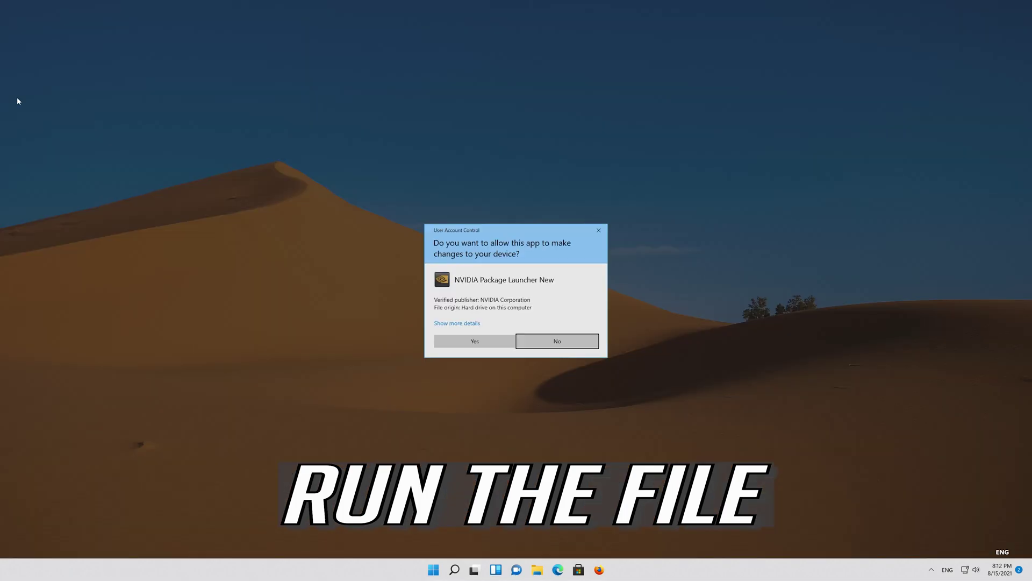
pyautogui.click(475, 341)
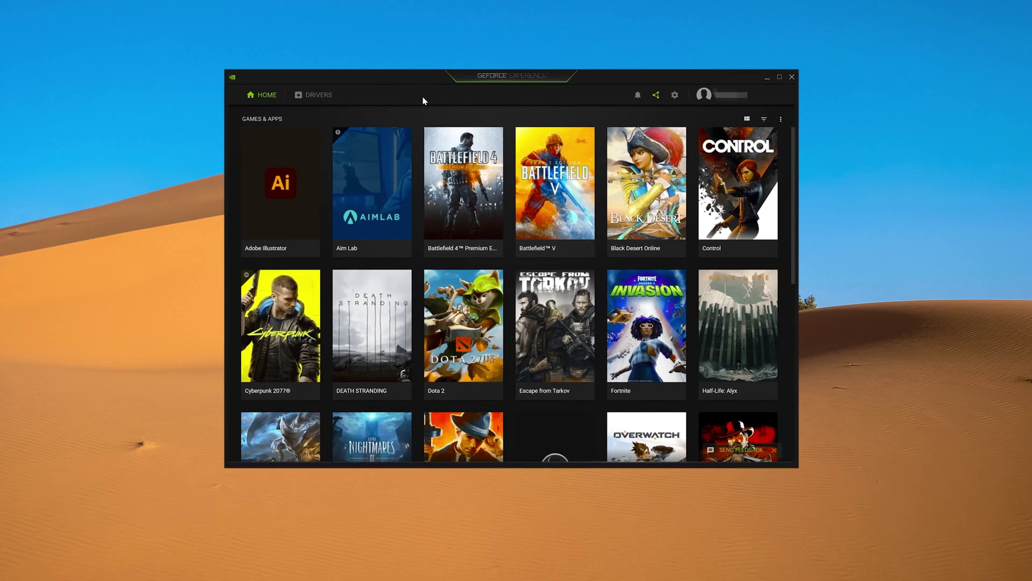
# Check for driver updates on the Drivers page and download Game Ready Driver 471.68
pyautogui.click(312, 98)
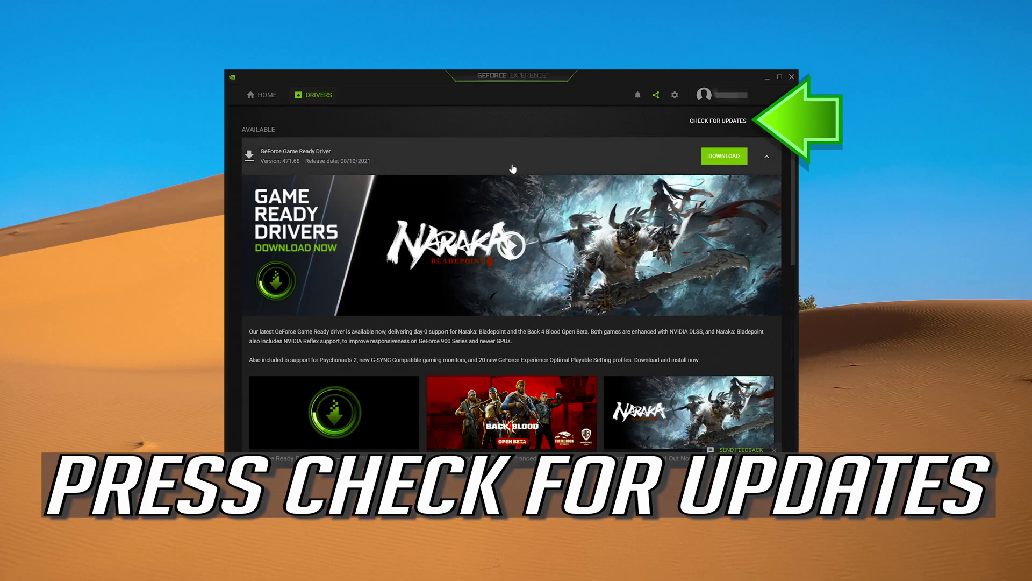
pyautogui.click(718, 122)
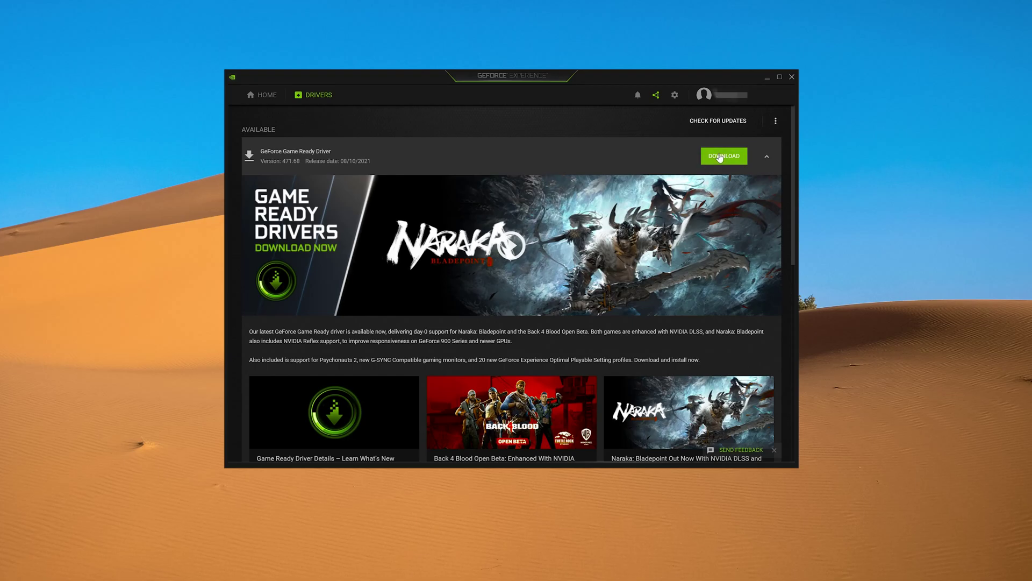
pyautogui.click(720, 158)
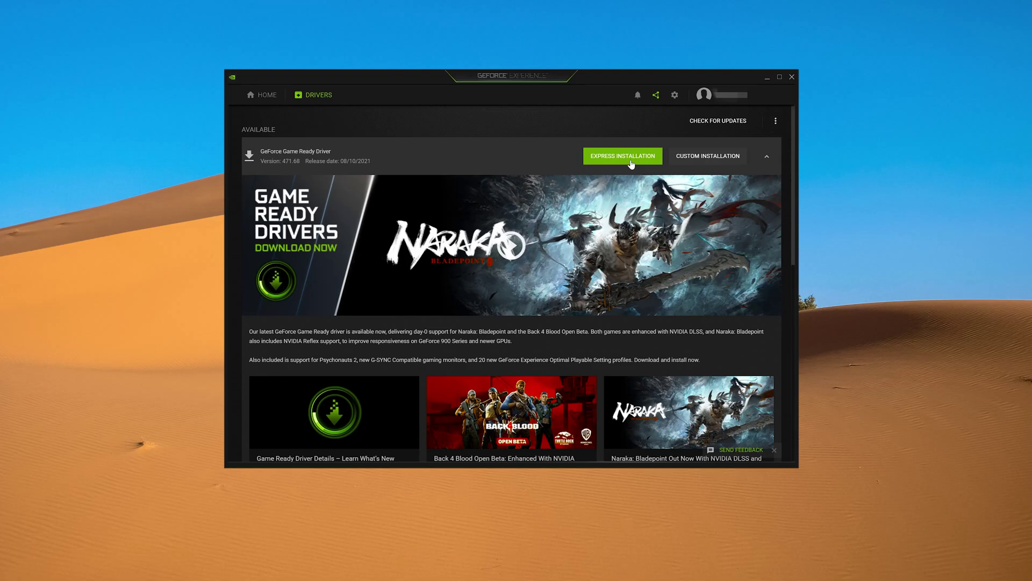
# Start the Express Installation of Game Ready Driver 471.68
pyautogui.click(631, 162)
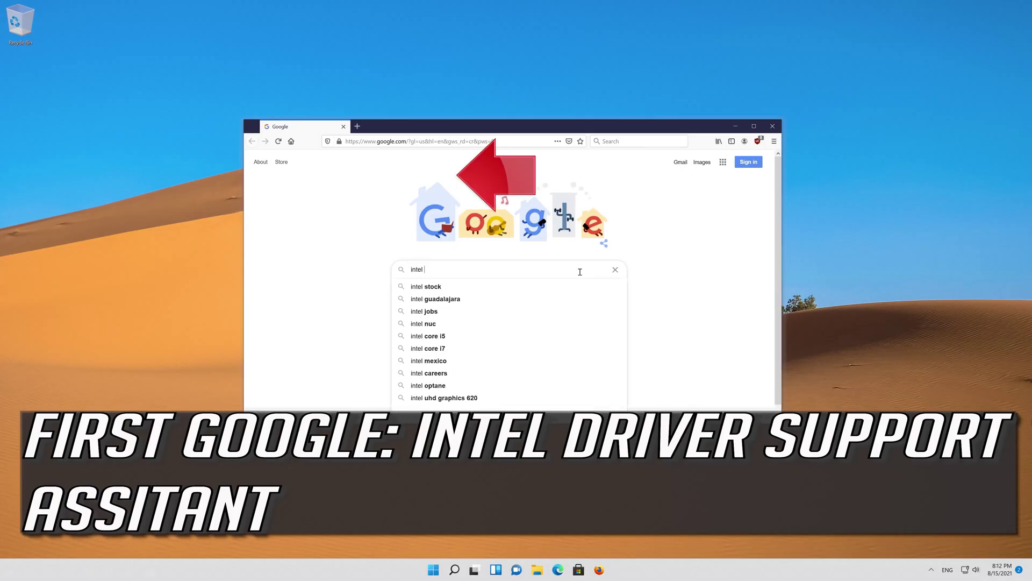
# Google "intel driver support assistant" and open Intel's Driver & Support Assistant page
pyautogui.write('driver su')
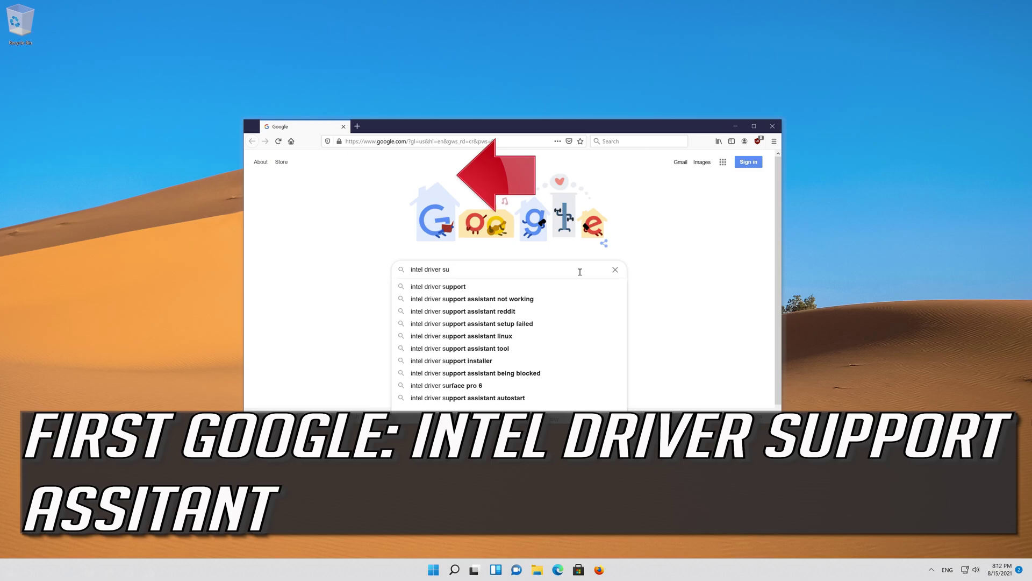
pyautogui.write('pport ass')
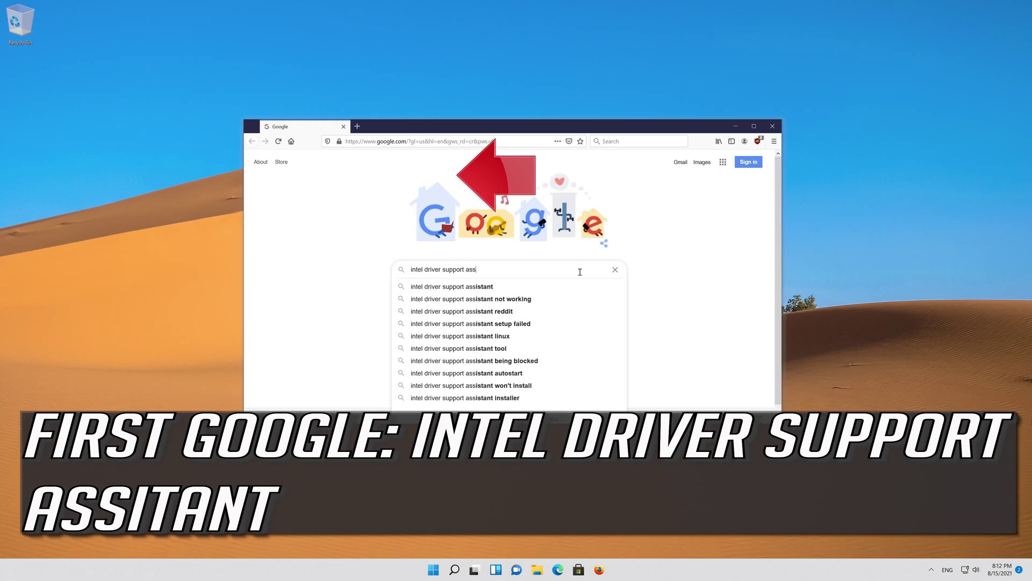
pyautogui.write('istant')
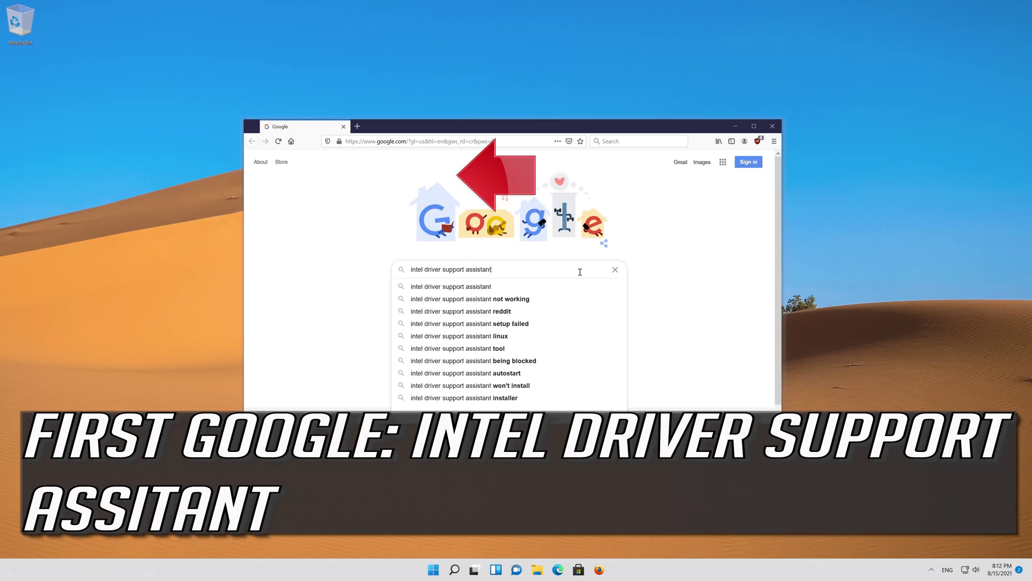
pyautogui.press('Return')
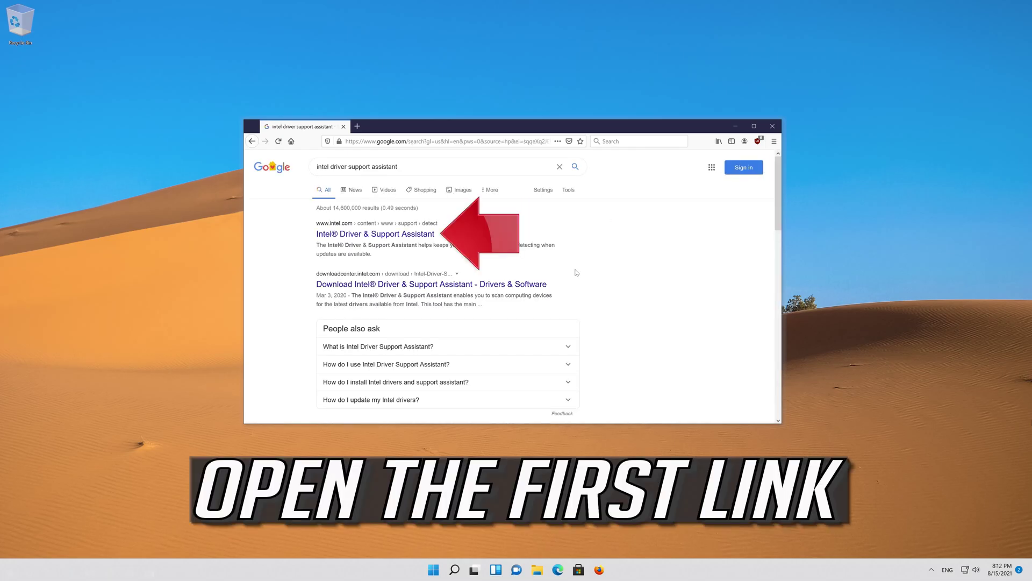
pyautogui.click(382, 237)
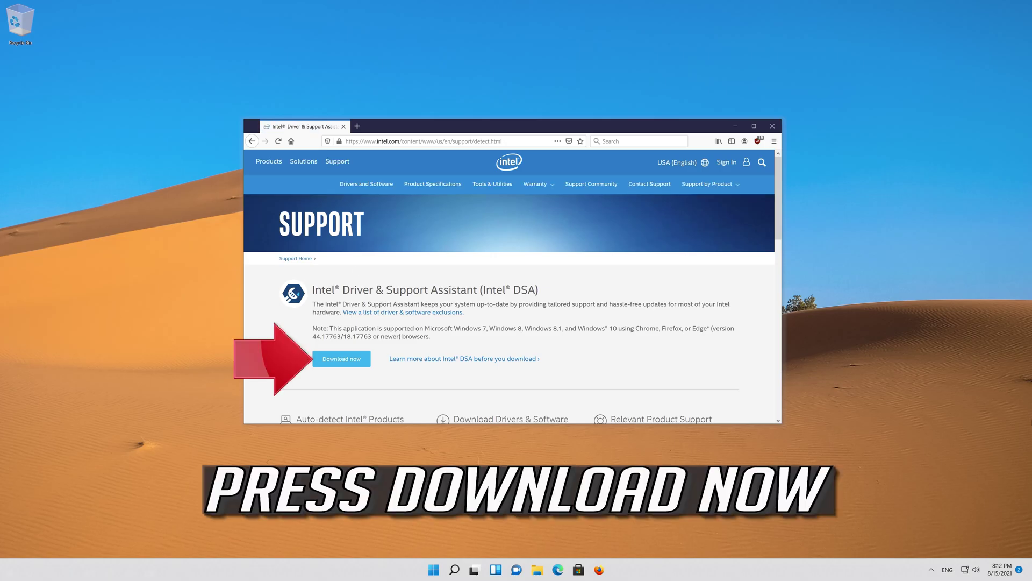
# Download the Intel-Driver-and-Support-Assistant-Installer.exe (2.4 MB) and save it to the computer
pyautogui.click(335, 363)
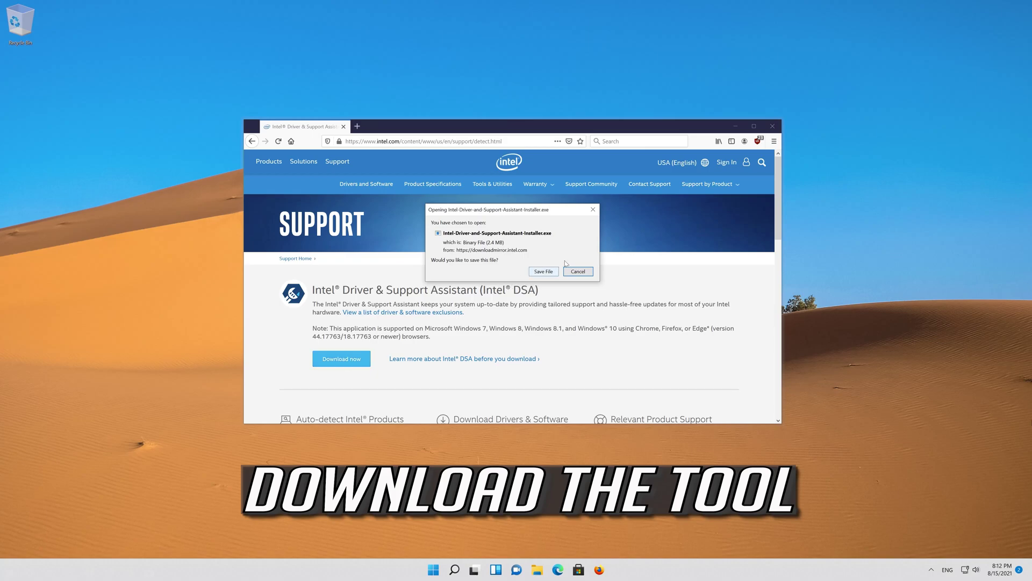
pyautogui.click(537, 273)
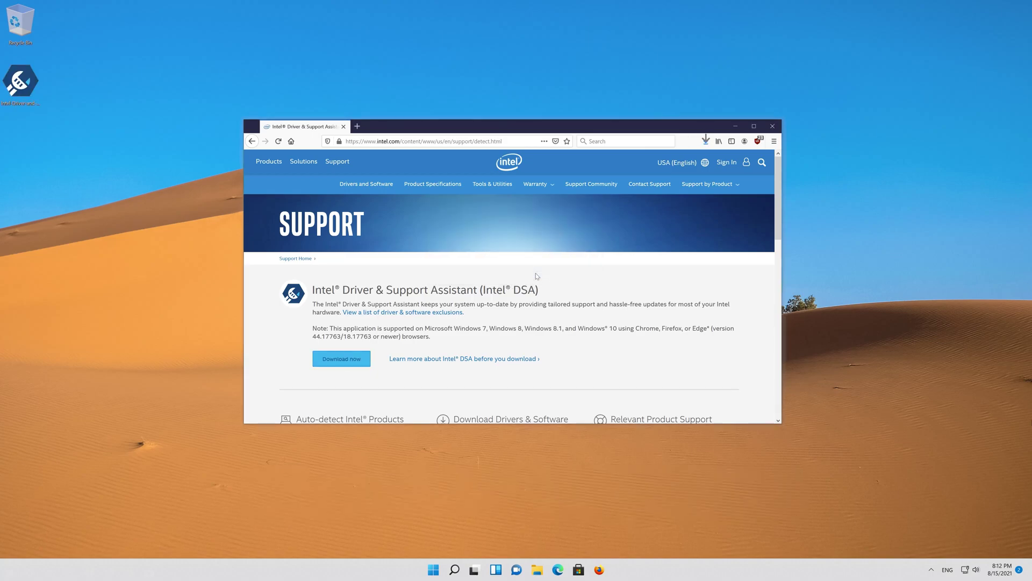
# Install Intel Driver & Support Assistant, accepting the licence, Improvement Program and admin prompt, then launch it
pyautogui.doubleClick(18, 89)
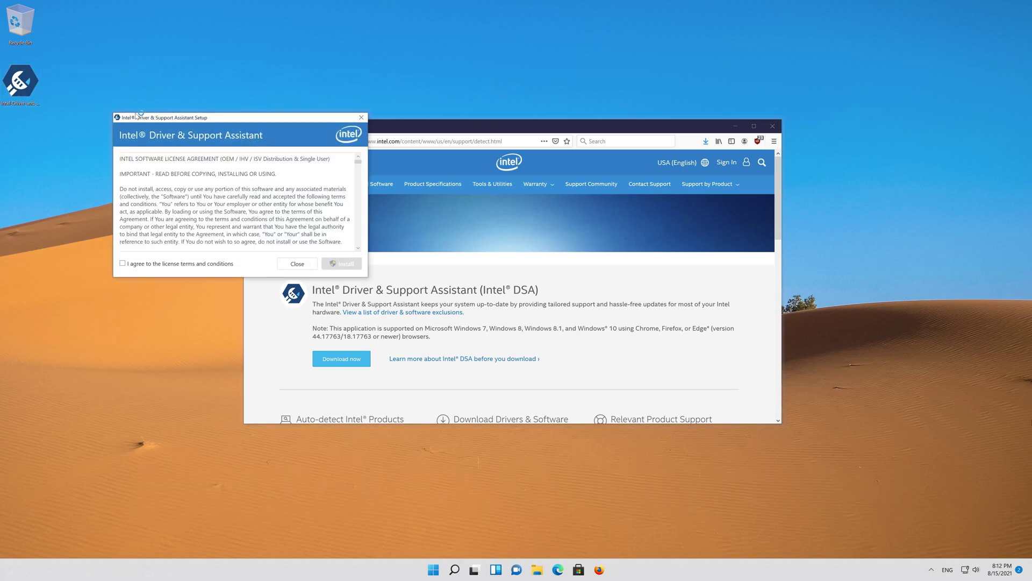
pyautogui.moveTo(142, 117); pyautogui.dragTo(406, 168)
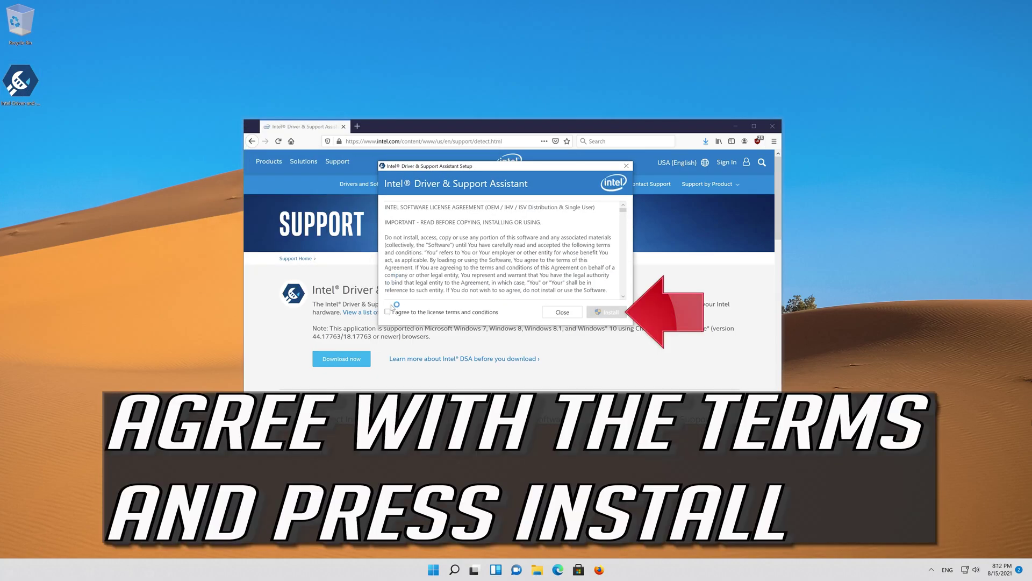
pyautogui.click(388, 312)
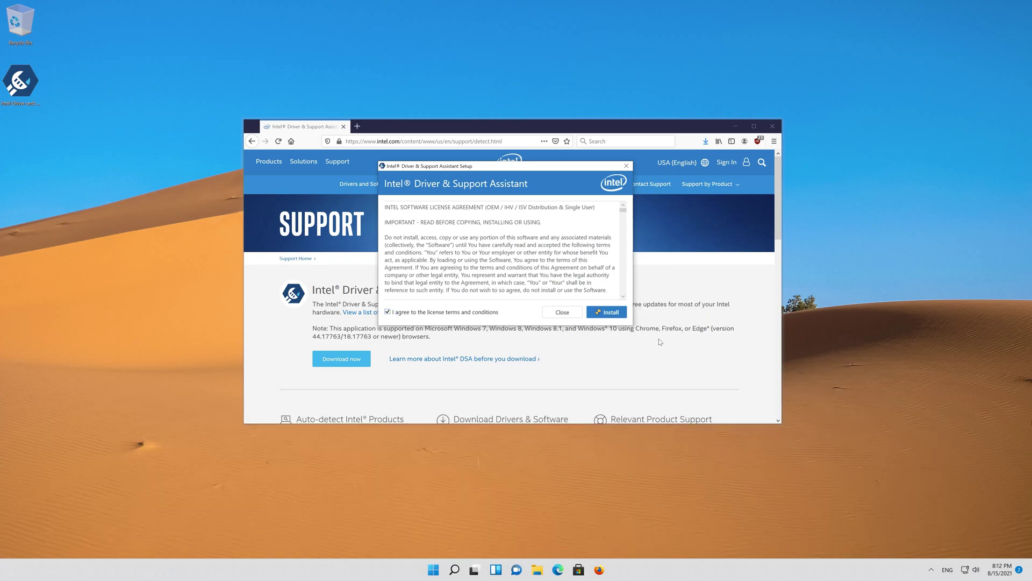
pyautogui.click(606, 312)
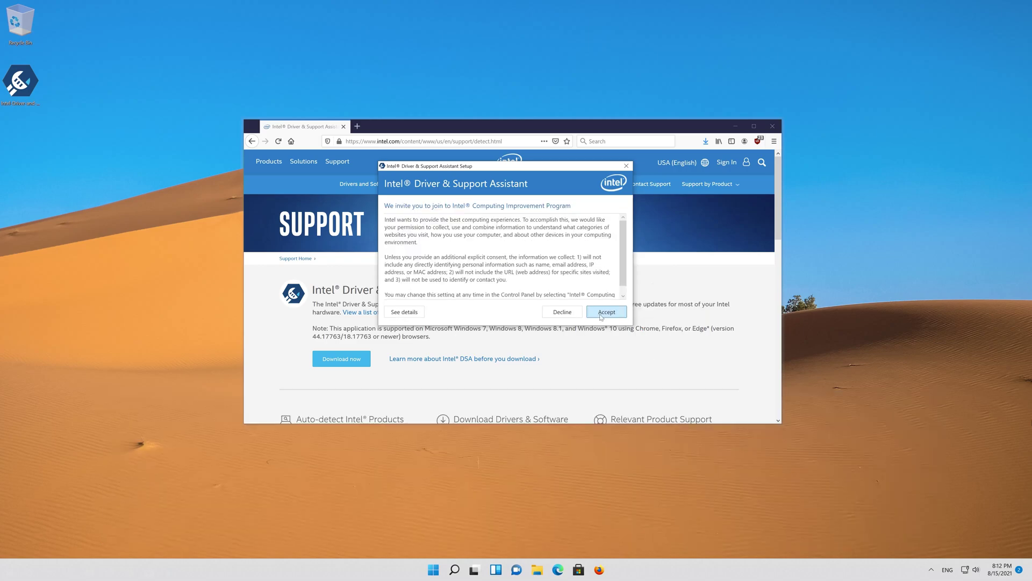
pyautogui.click(605, 311)
pyautogui.click(467, 346)
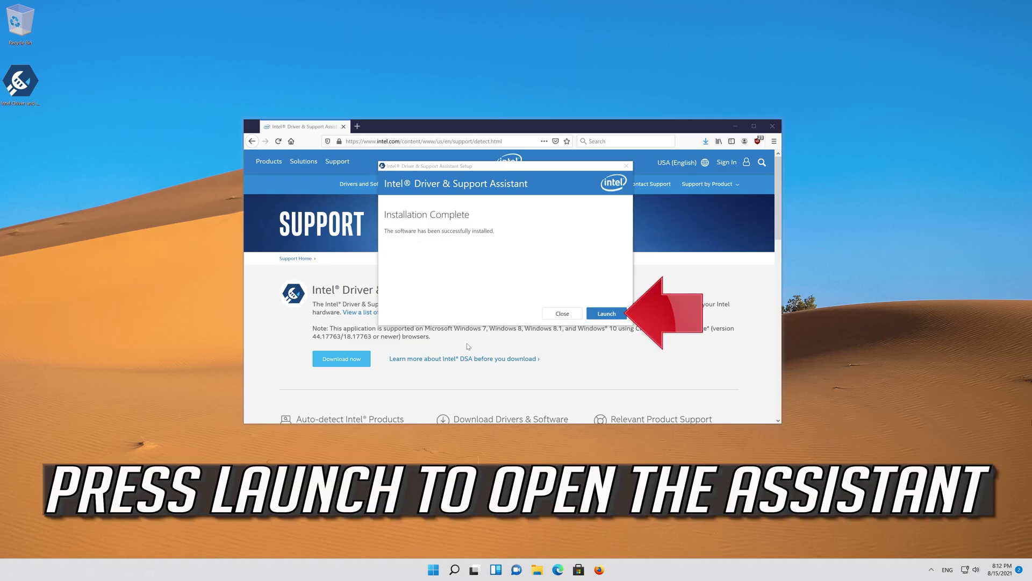
pyautogui.click(600, 316)
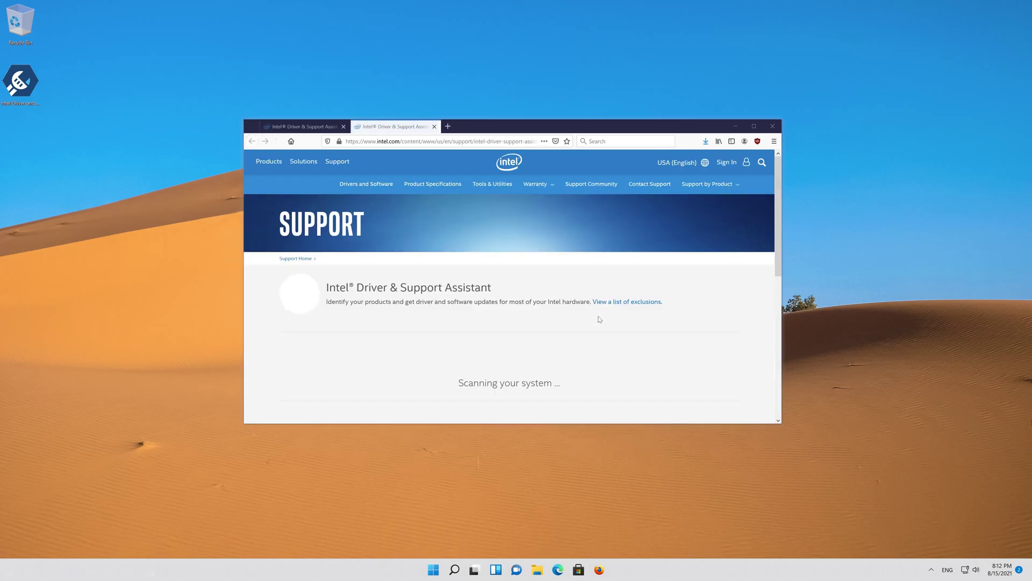
# Scroll down to the Devices and Drivers list from the Intel assistant's system scan
pyautogui.scroll(-7, 537, 331)
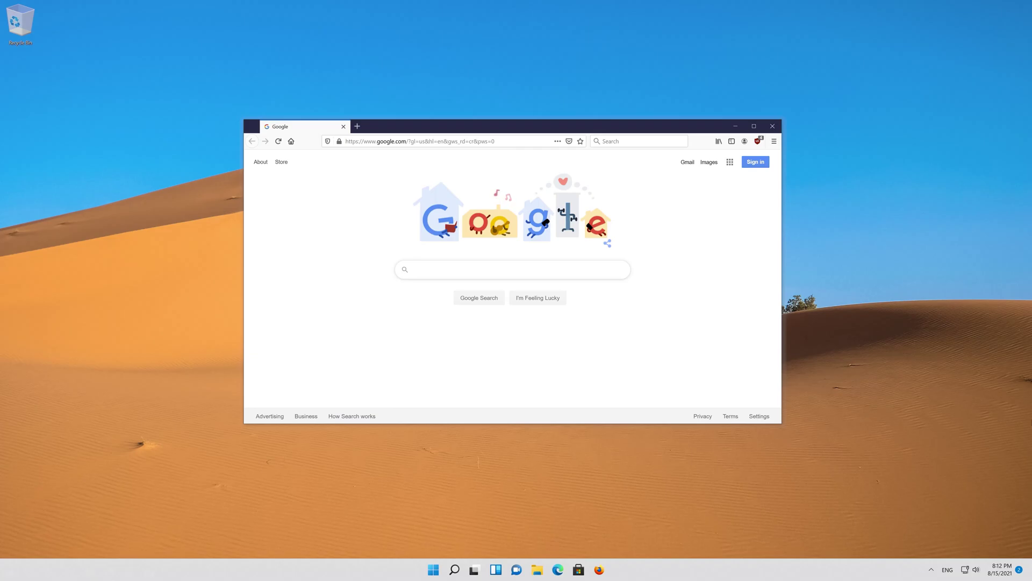
# Search Google for 'amd gpu drivers download' and open AMD's Drivers and Support page
pyautogui.write('amd g')
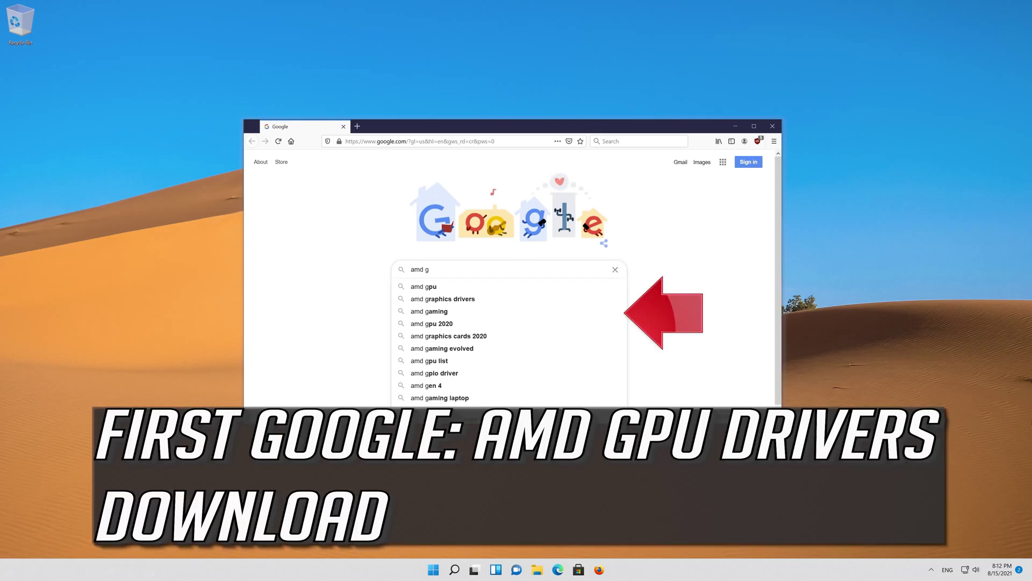
pyautogui.write('pu drivers')
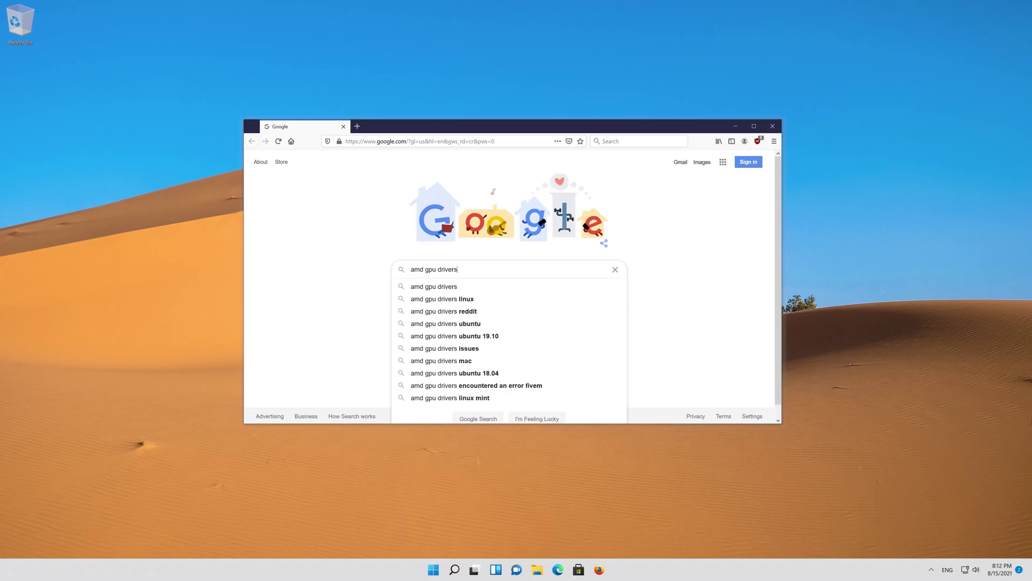
pyautogui.write(' do')
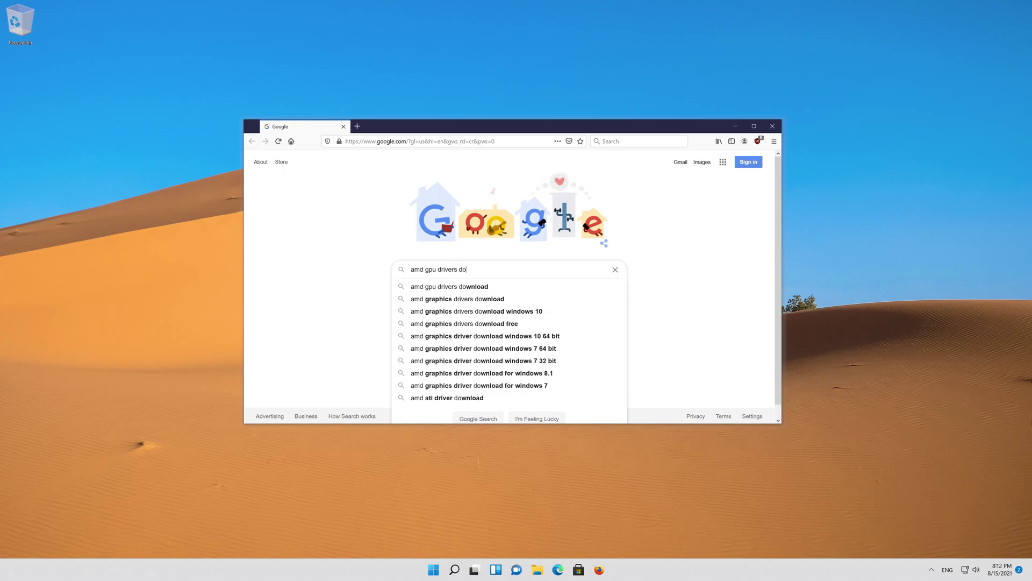
pyautogui.write('wnload')
pyautogui.press('Return')
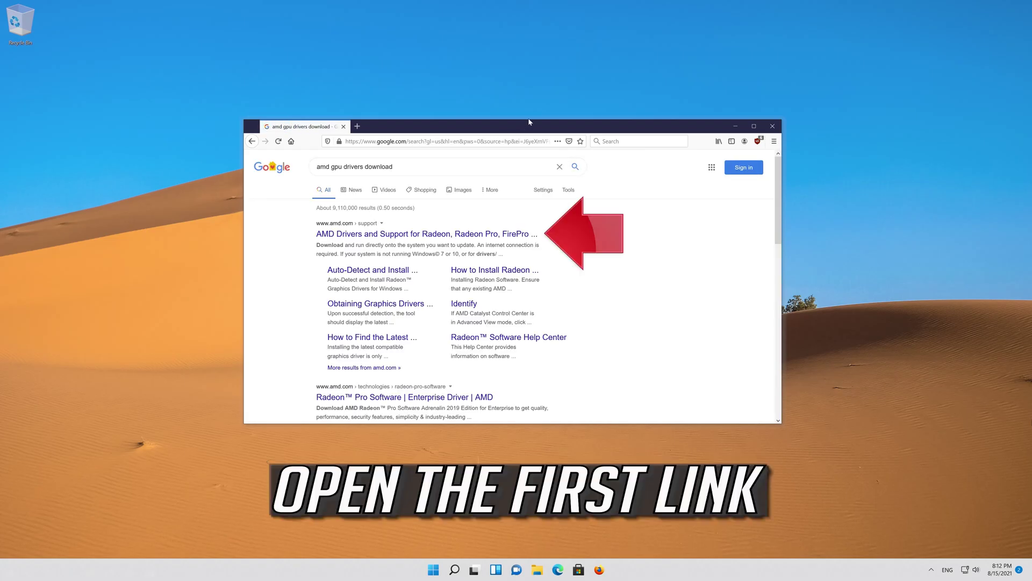
pyautogui.click(418, 236)
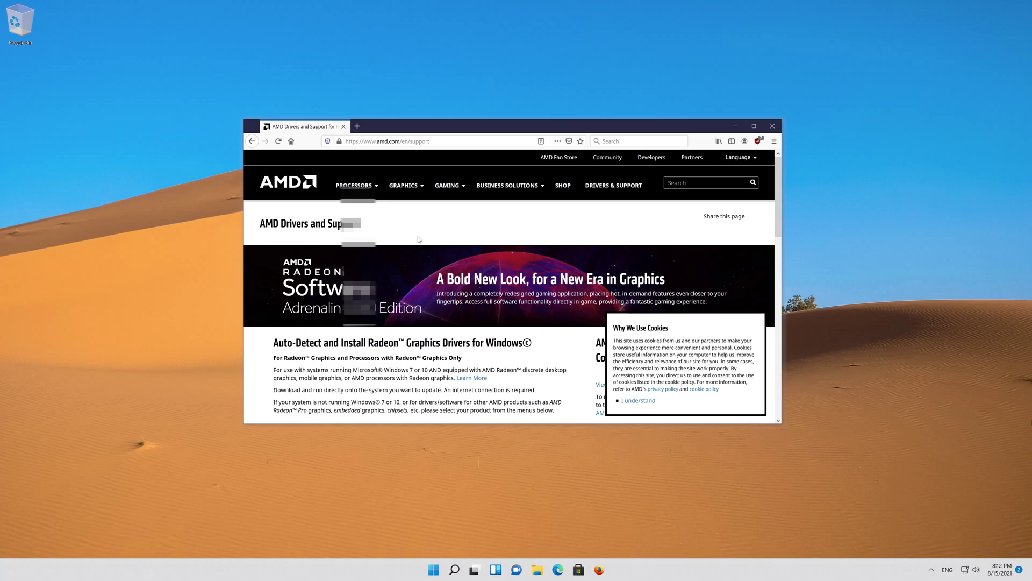
# Save the Radeon auto-detect installer radeon-software-adrenalin-2020-20.2.2-minimalsetup-200304_web.exe to the computer
pyautogui.scroll(-3, 419, 239)
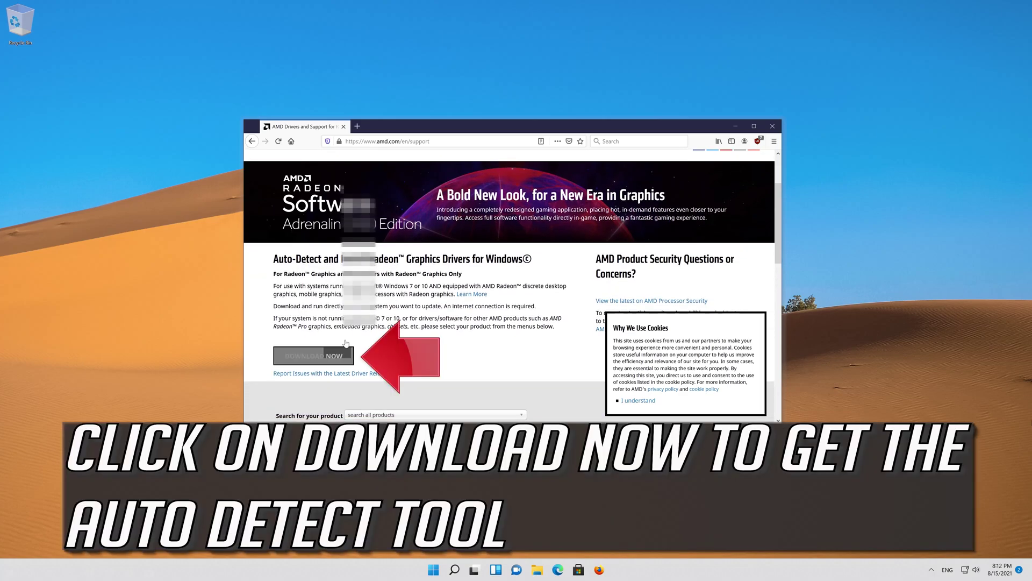
pyautogui.click(314, 356)
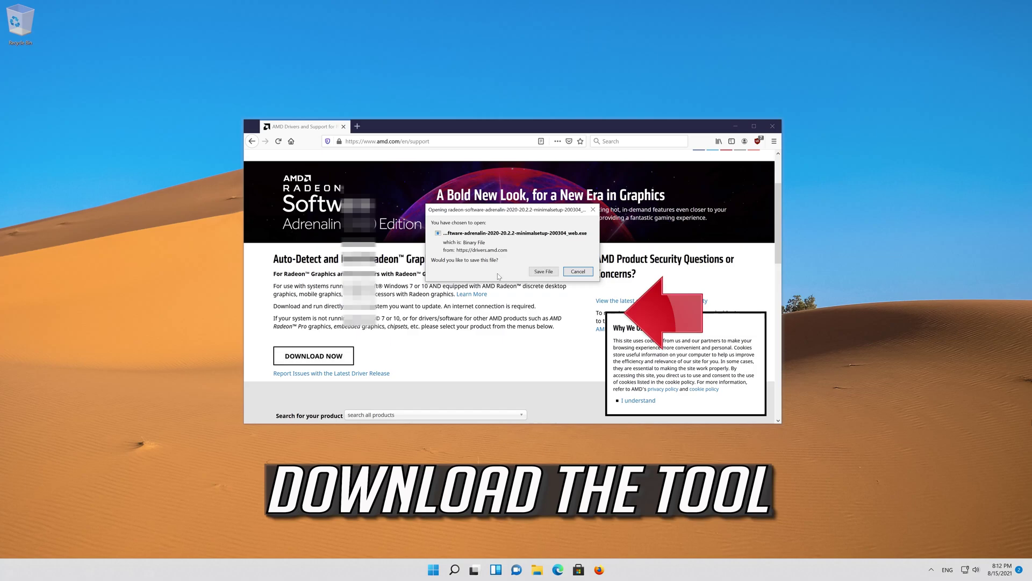
pyautogui.click(543, 271)
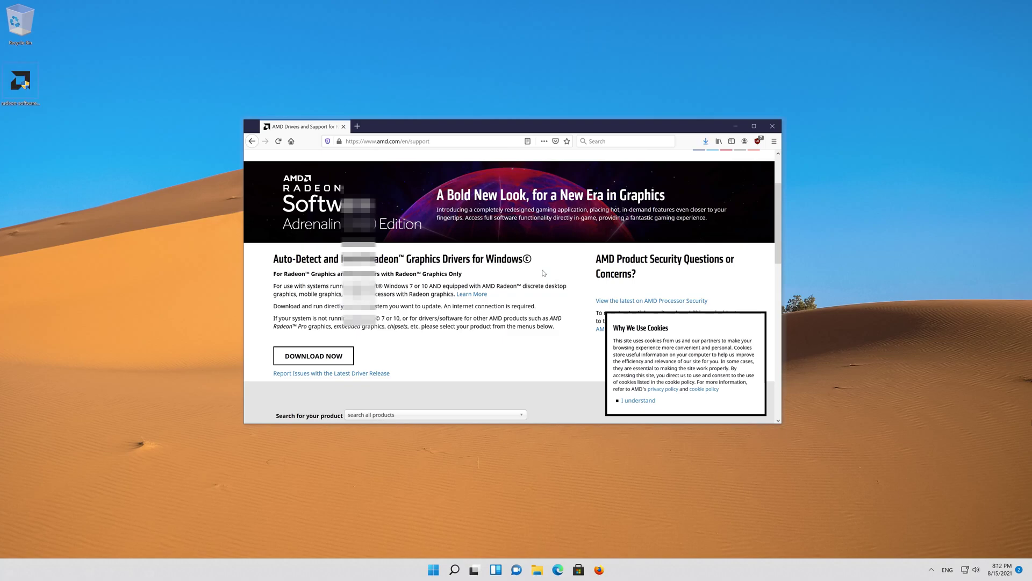
# Close the browser and run the Radeon installer with admin approval so it extracts its setup files
pyautogui.click(772, 126)
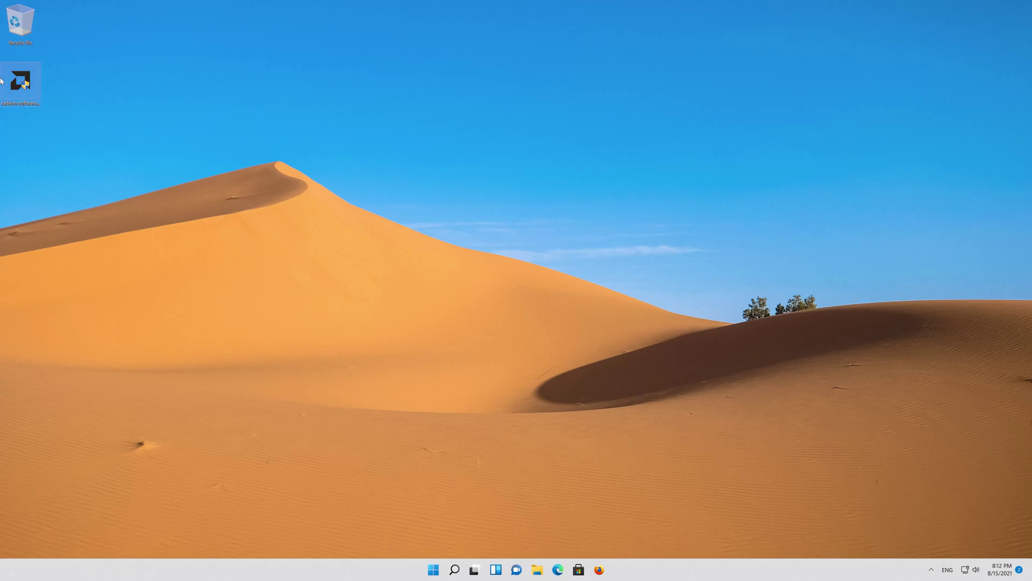
pyautogui.doubleClick(15, 90)
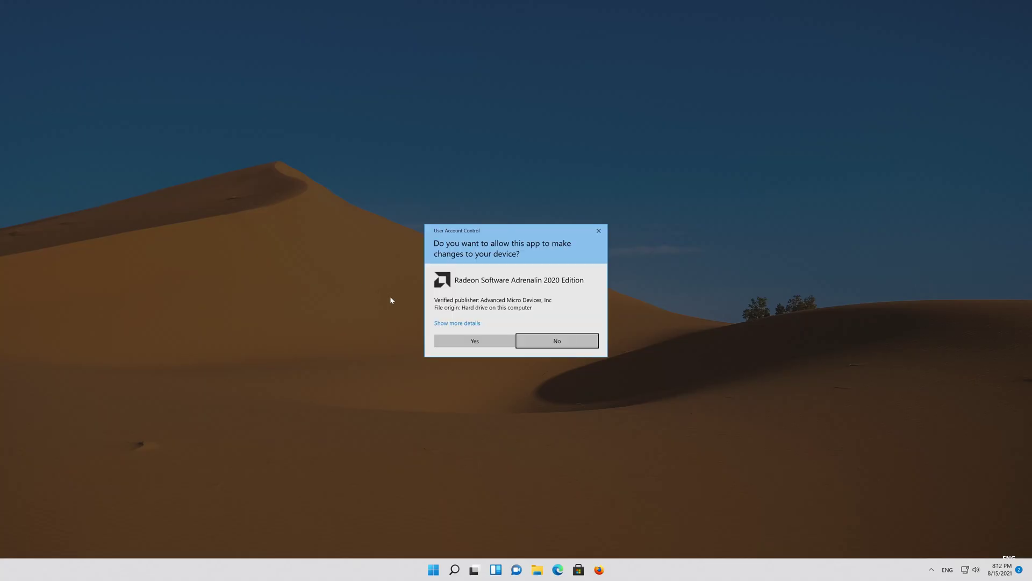
pyautogui.click(455, 342)
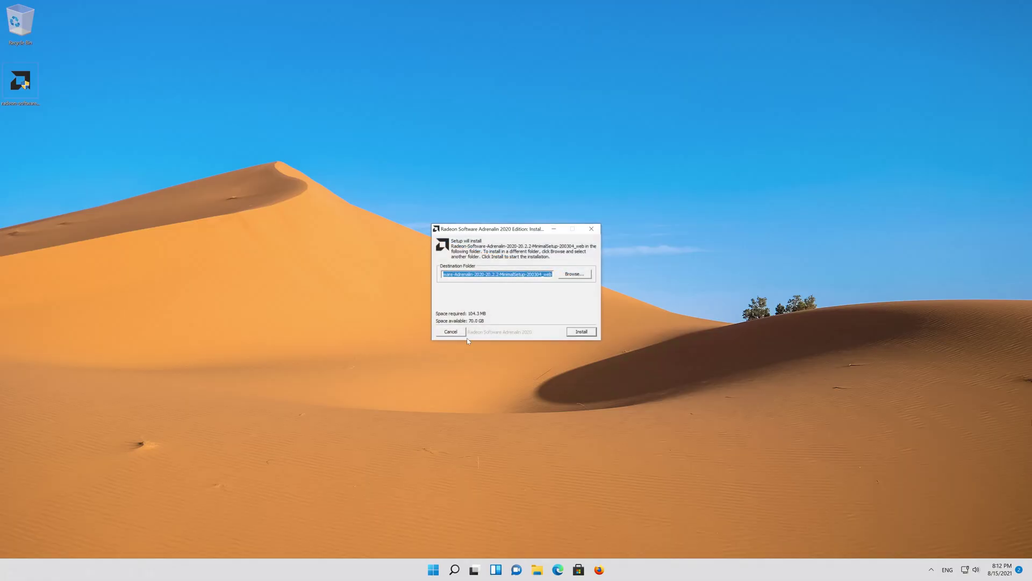
pyautogui.click(581, 331)
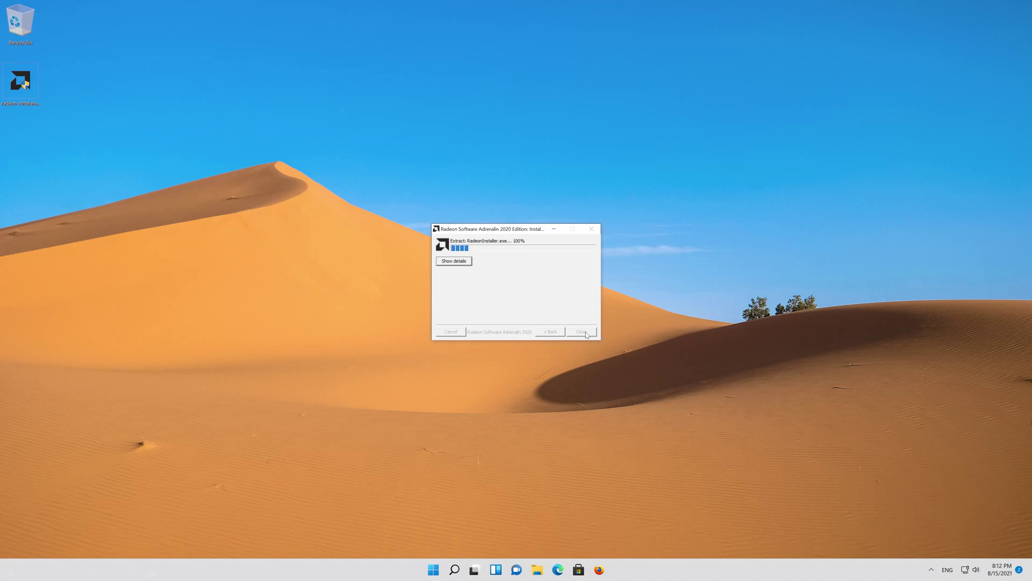